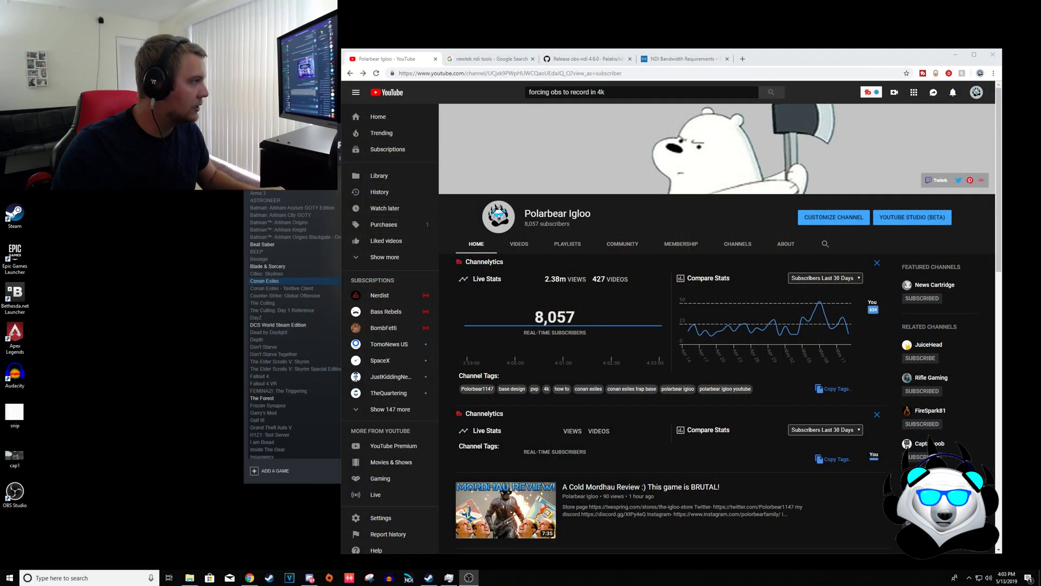
- Switch to the 'newtek ndi tools' search results and scroll the NewTek NDI Tools page
{"action": "left_click", "coordinate": [511, 61]}
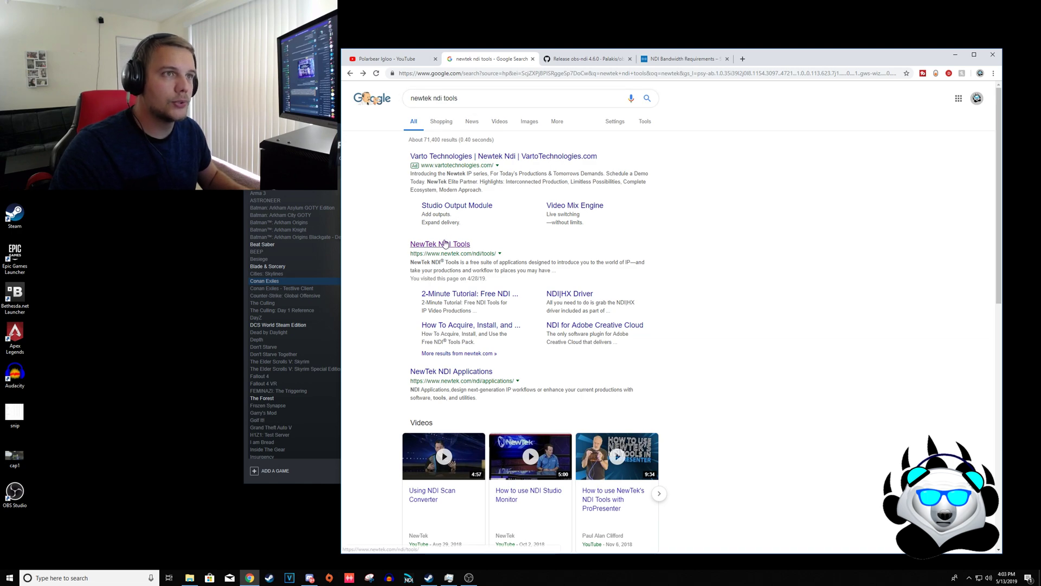
{"action": "scroll", "coordinate": [660, 286], "scroll_direction": "down", "scroll_amount": 4}
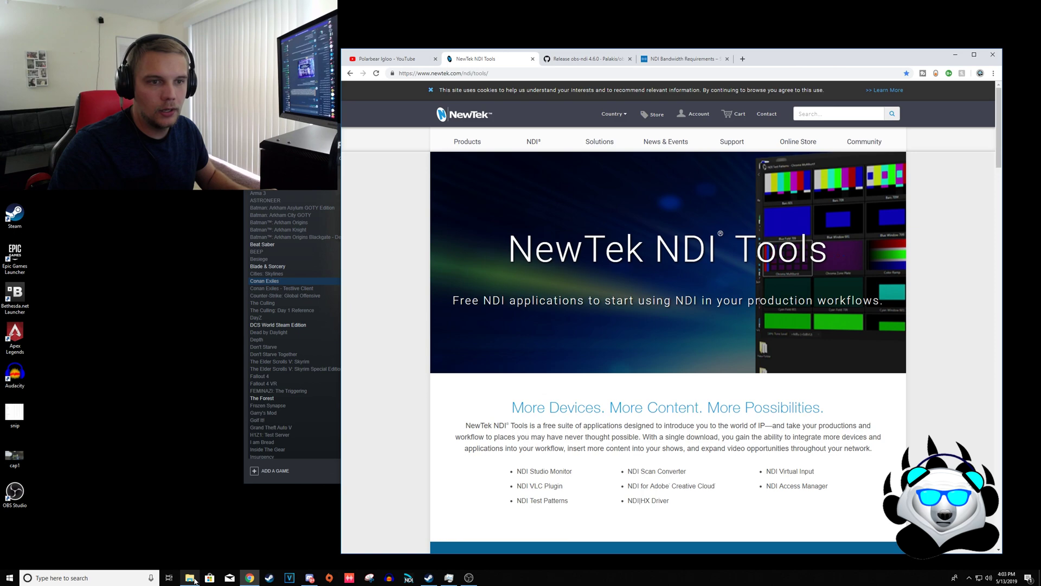
- Bring the Downloads folder forward and open a second File Explorer window
{"action": "mouse_move", "coordinate": [196, 580]}
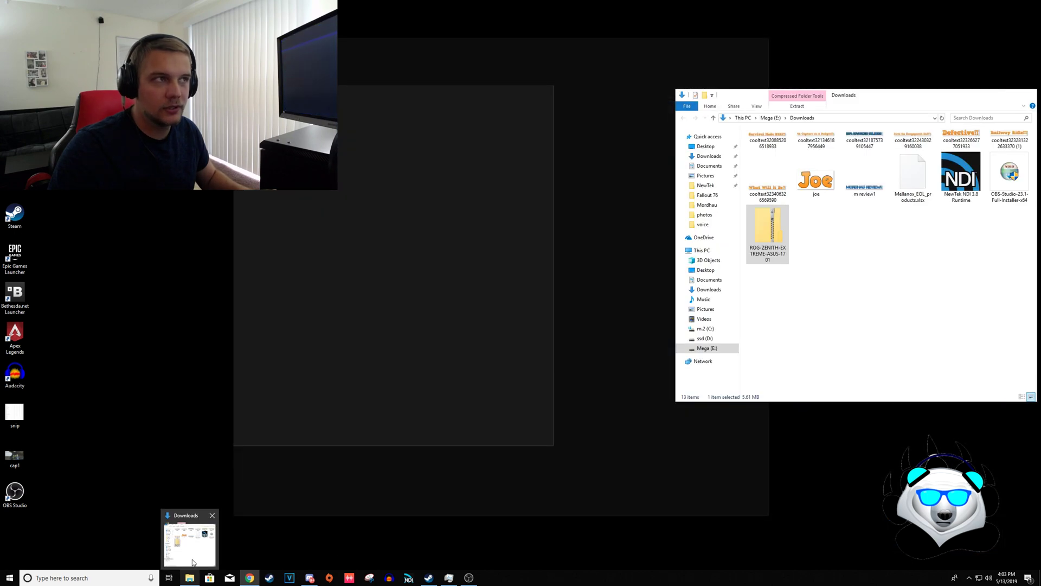
{"action": "left_click", "coordinate": [191, 558]}
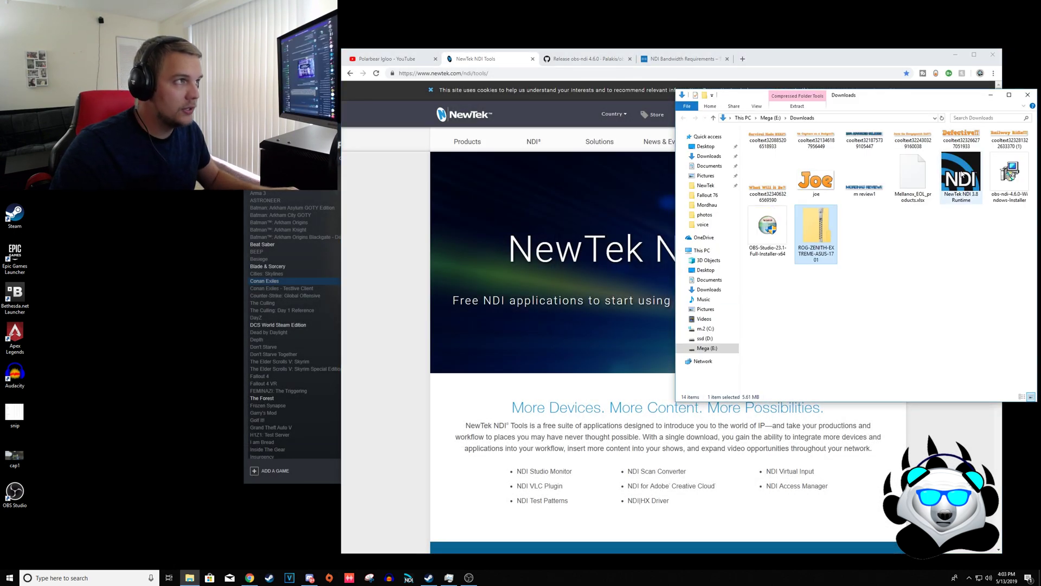
{"action": "right_click", "coordinate": [184, 578]}
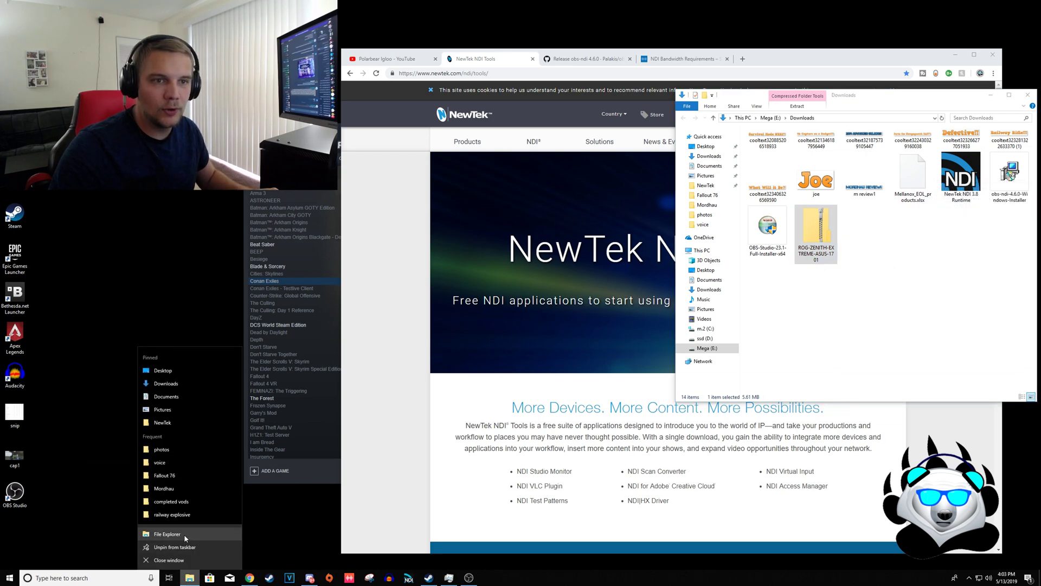
{"action": "left_click", "coordinate": [183, 534]}
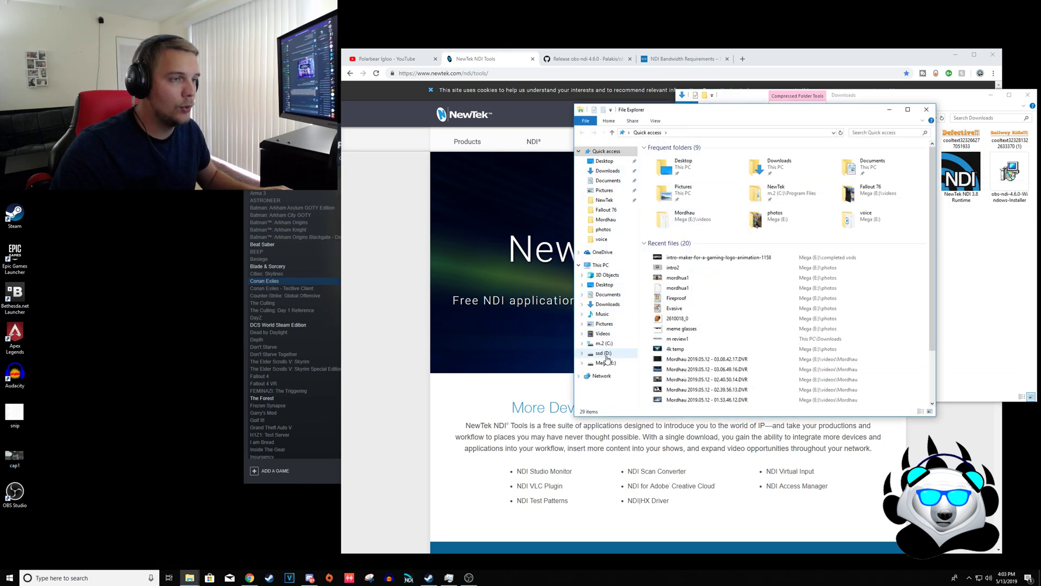
- Browse to C: > Program Files > NewTek > NewTek NDI 3.8 Tools > Scan Converter, then minimize it
{"action": "left_click", "coordinate": [606, 362]}
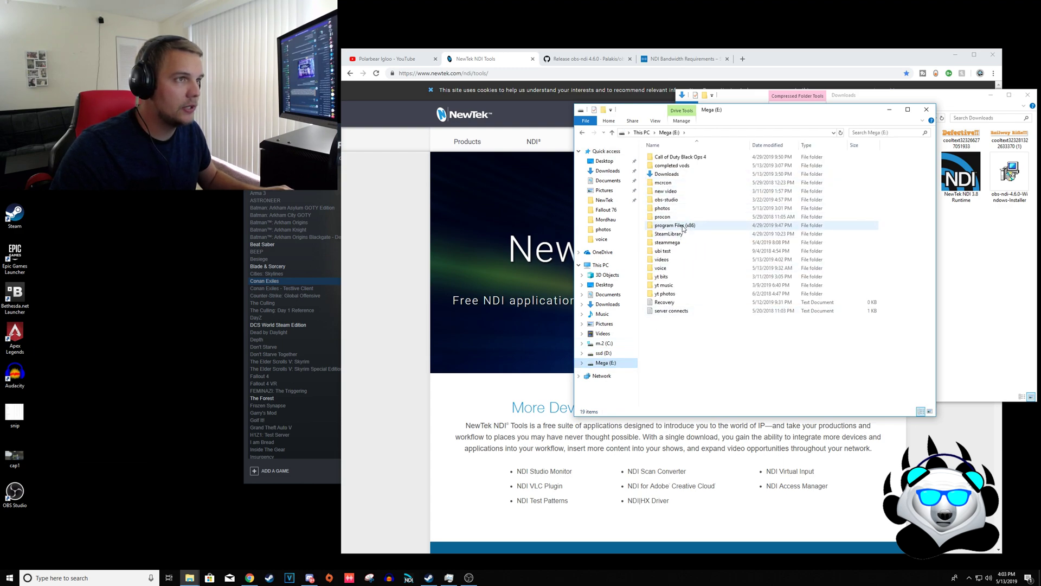
{"action": "left_click", "coordinate": [604, 344]}
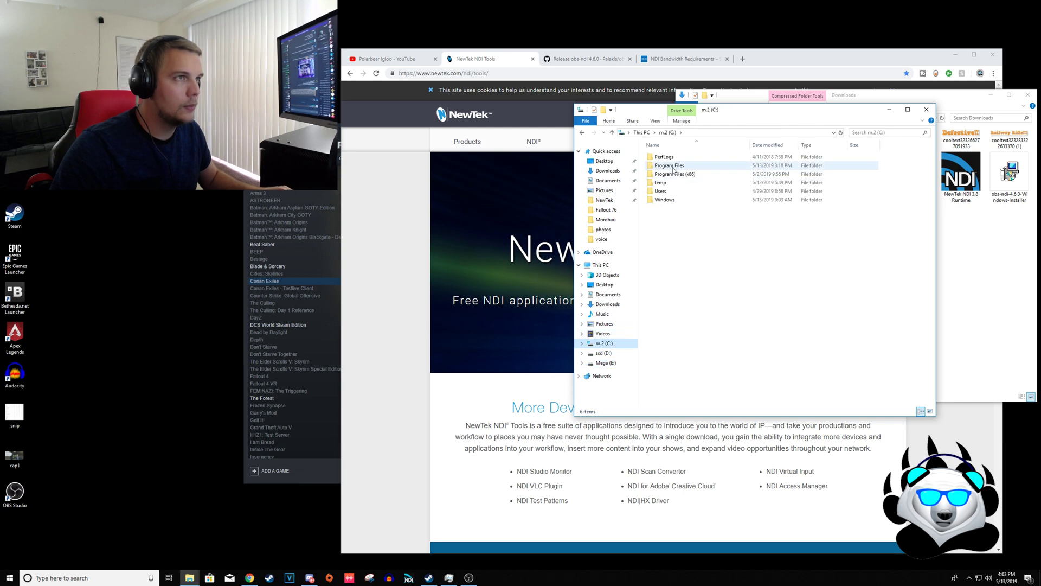
{"action": "double_click", "coordinate": [673, 167]}
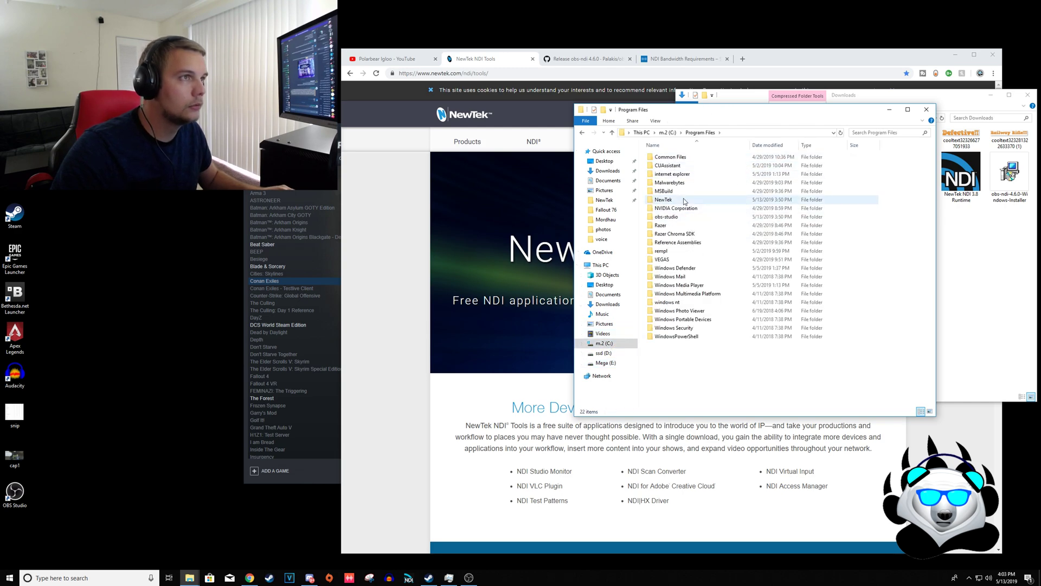
{"action": "double_click", "coordinate": [684, 201]}
{"action": "left_click", "coordinate": [685, 167]}
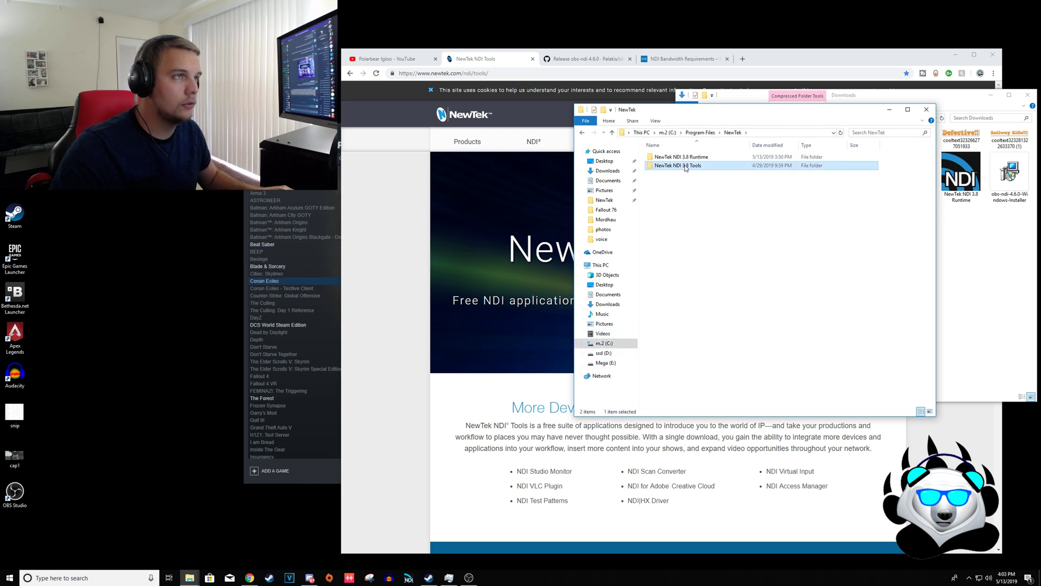
{"action": "double_click", "coordinate": [686, 167]}
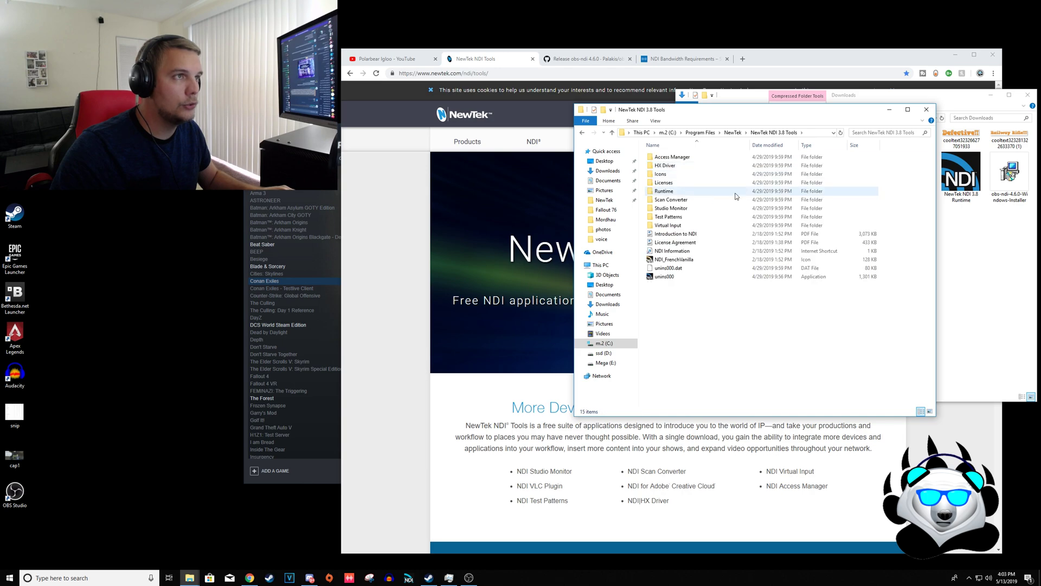
{"action": "double_click", "coordinate": [687, 200]}
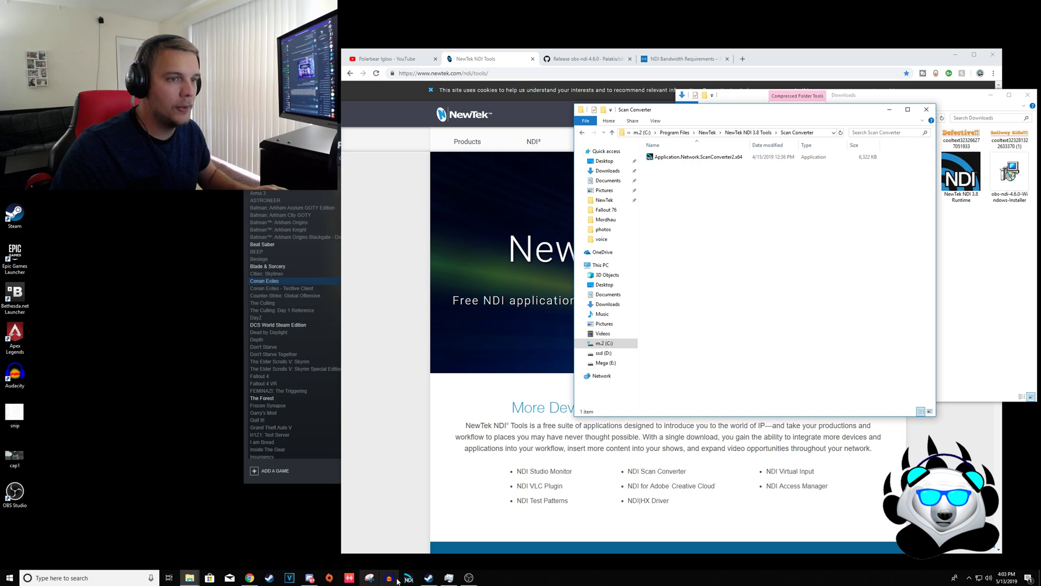
{"action": "left_click", "coordinate": [889, 109]}
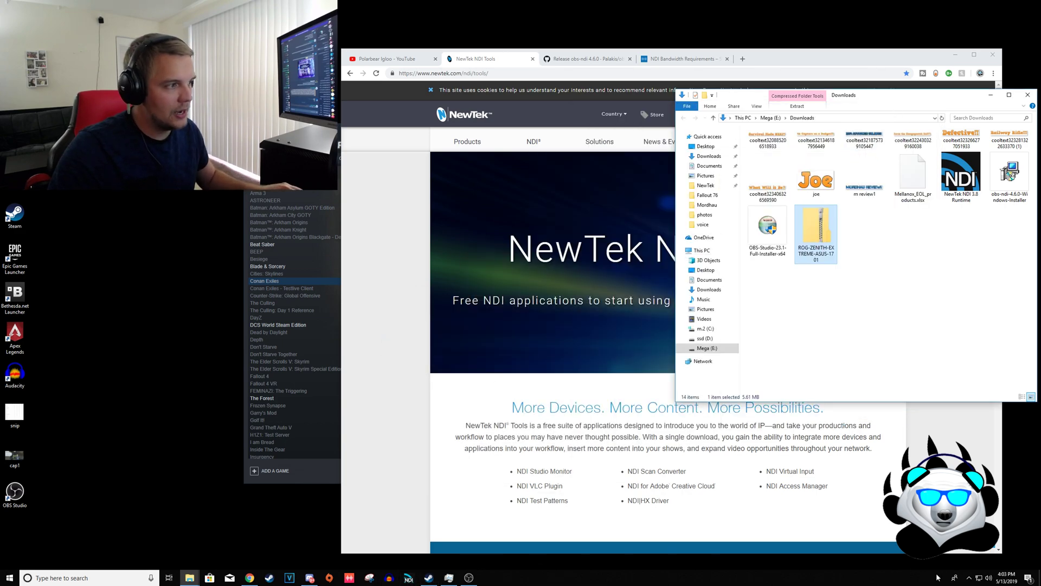
- Set the Scan Converter tray icon's audio source to System Audio
{"action": "left_click", "coordinate": [969, 578]}
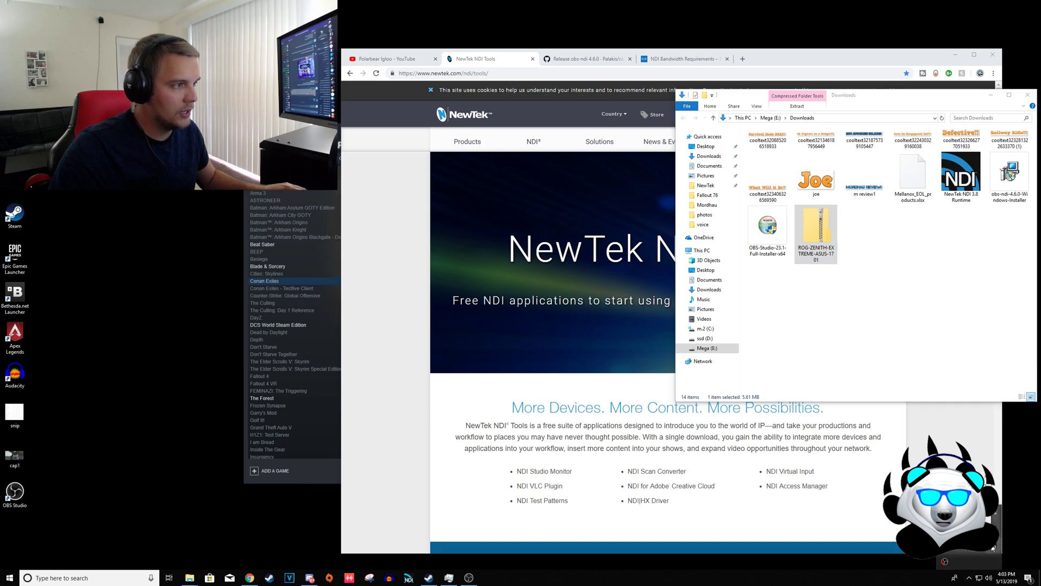
{"action": "right_click", "coordinate": [993, 547]}
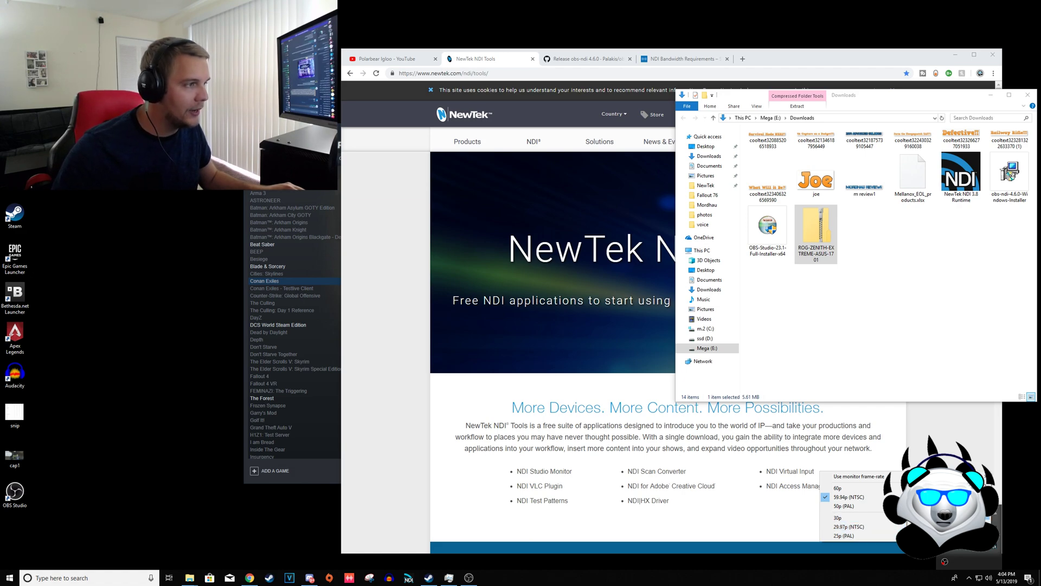
{"action": "mouse_move", "coordinate": [932, 506]}
{"action": "mouse_move", "coordinate": [933, 485]}
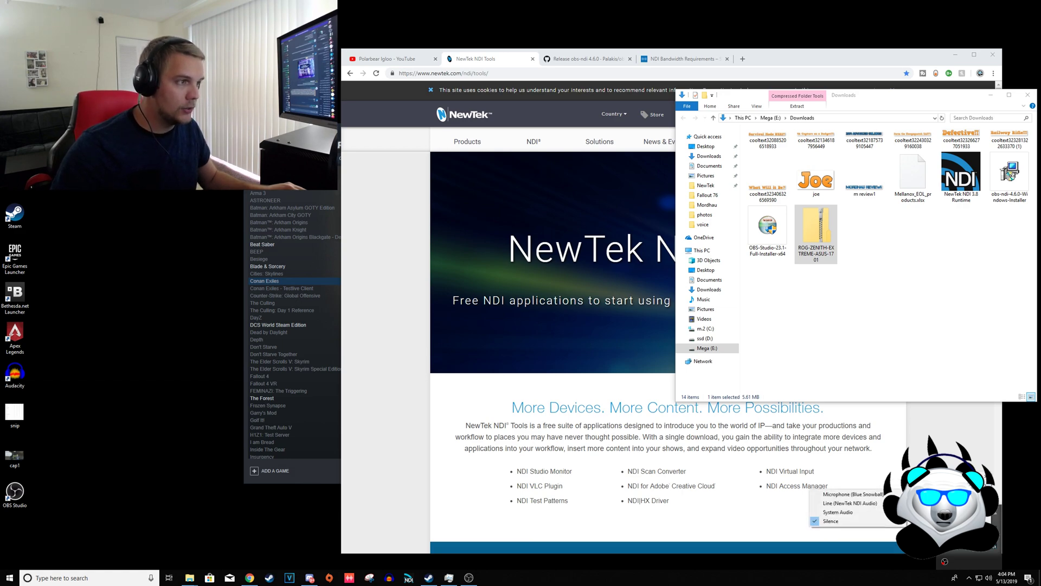
{"action": "left_click", "coordinate": [861, 517]}
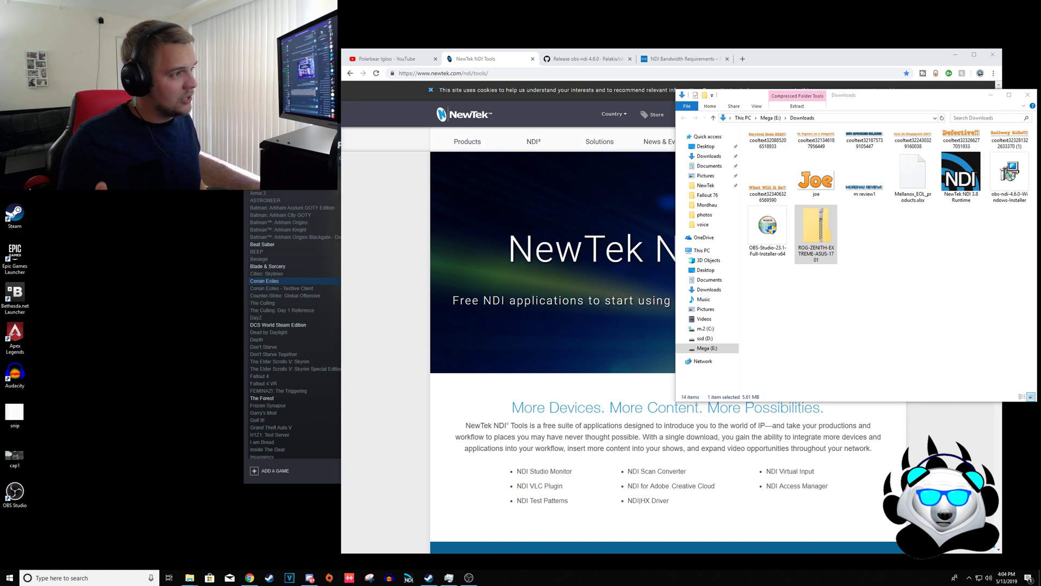
- Confirm the Scan Converter webcam setting stays at None and bring the NewTek NDI Tools page forward
{"action": "left_click", "coordinate": [969, 578]}
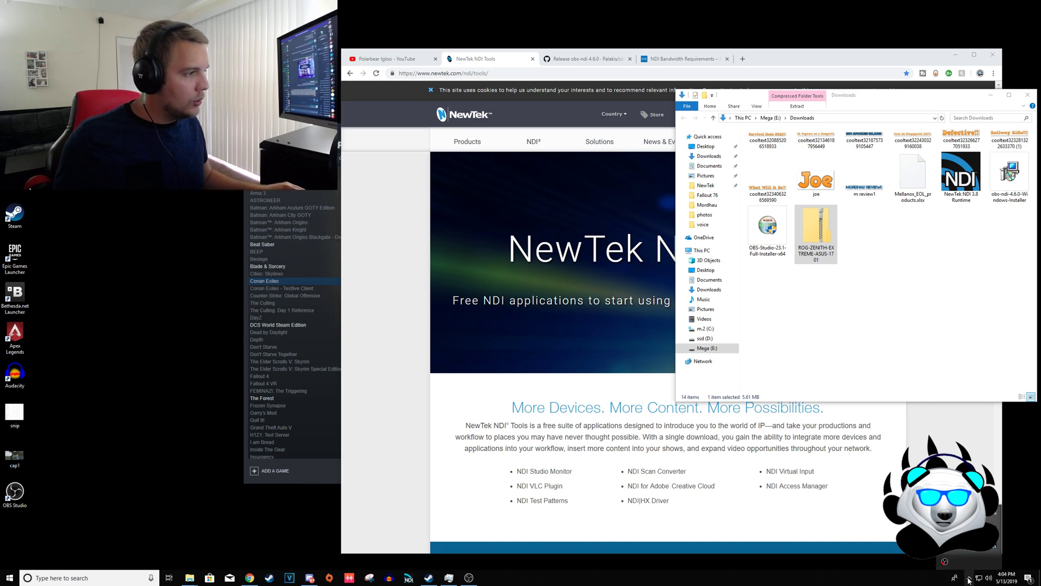
{"action": "right_click", "coordinate": [945, 561]}
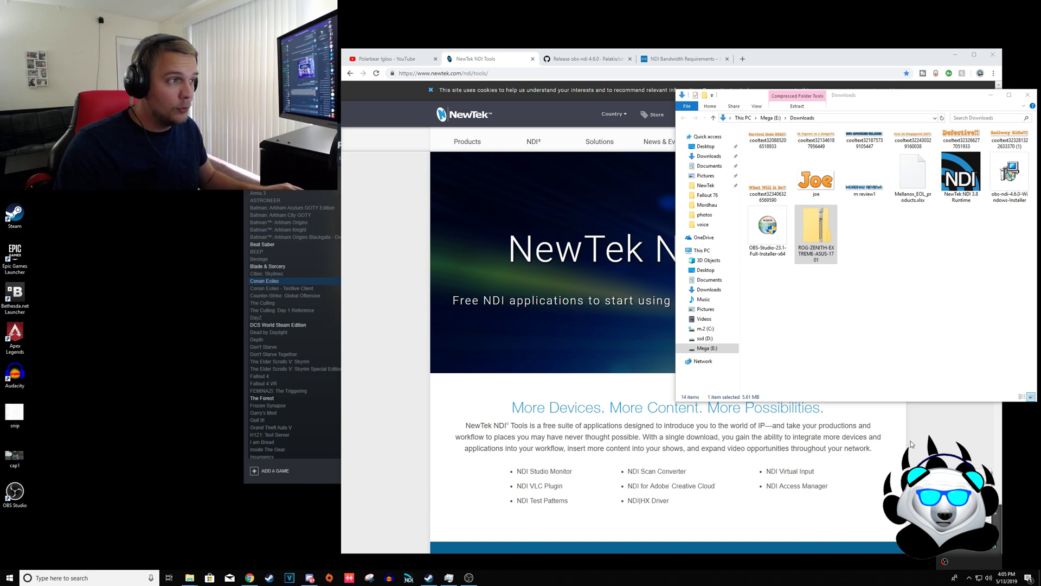
{"action": "left_click", "coordinate": [940, 440]}
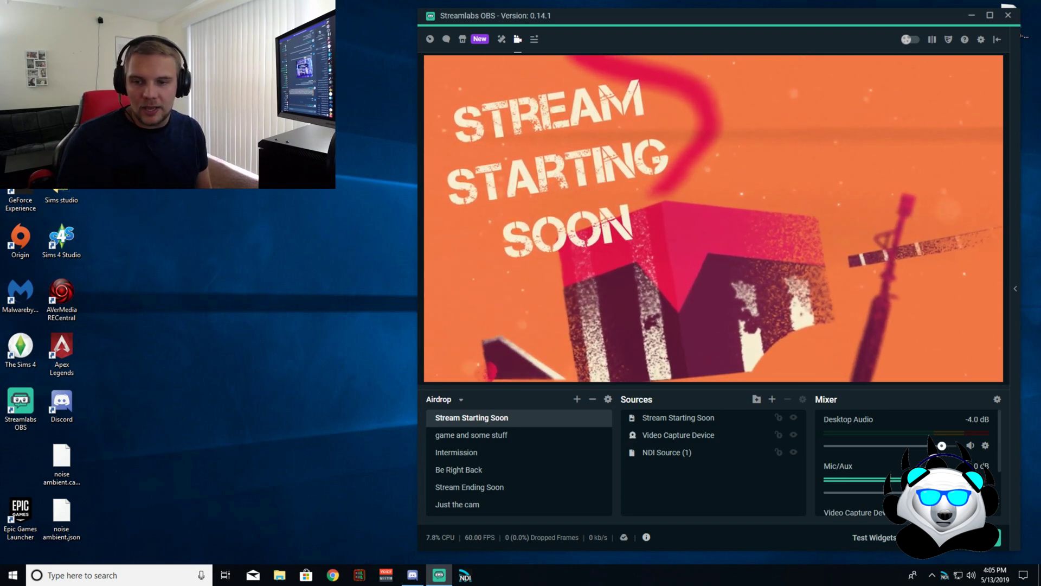
- Select the 'game and some stuff' scene in Streamlabs OBS
{"action": "left_click", "coordinate": [471, 435]}
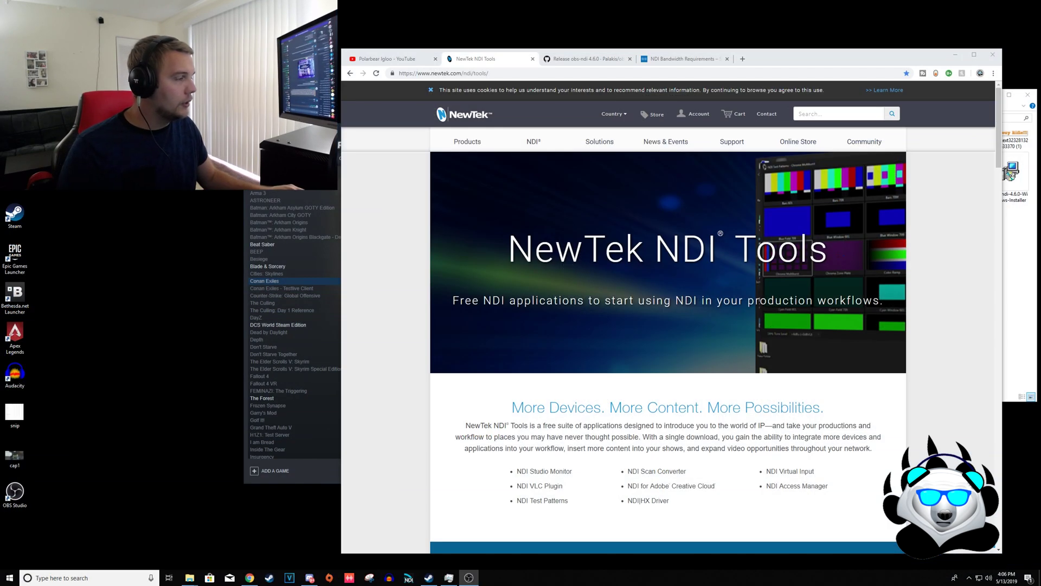
- Leave the Scan Converter frame rate at 59.94p (NTSC) and switch to the obs-ndi 4.6.0 tab
{"action": "left_click", "coordinate": [970, 578]}
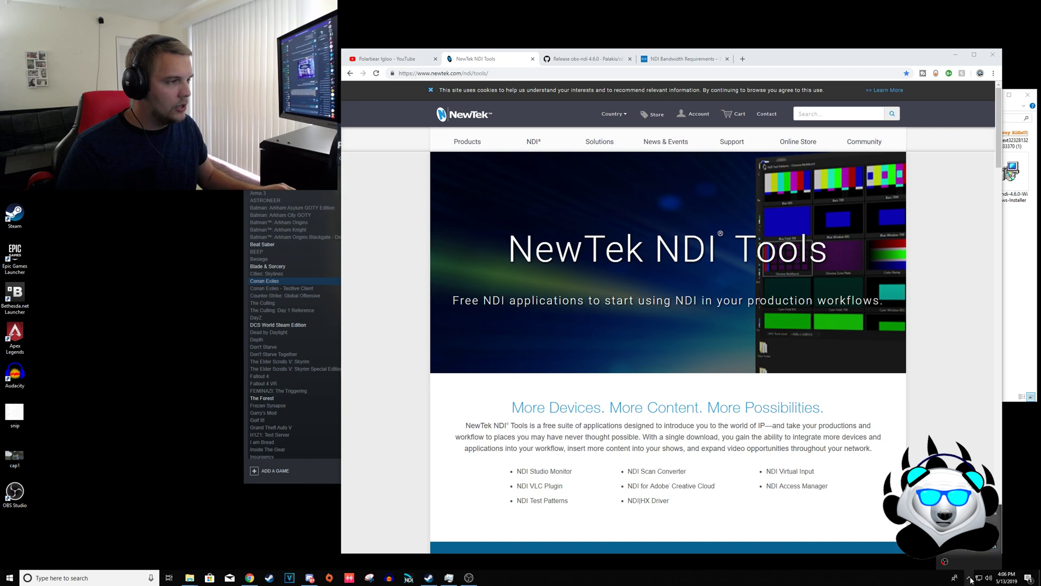
{"action": "right_click", "coordinate": [945, 561]}
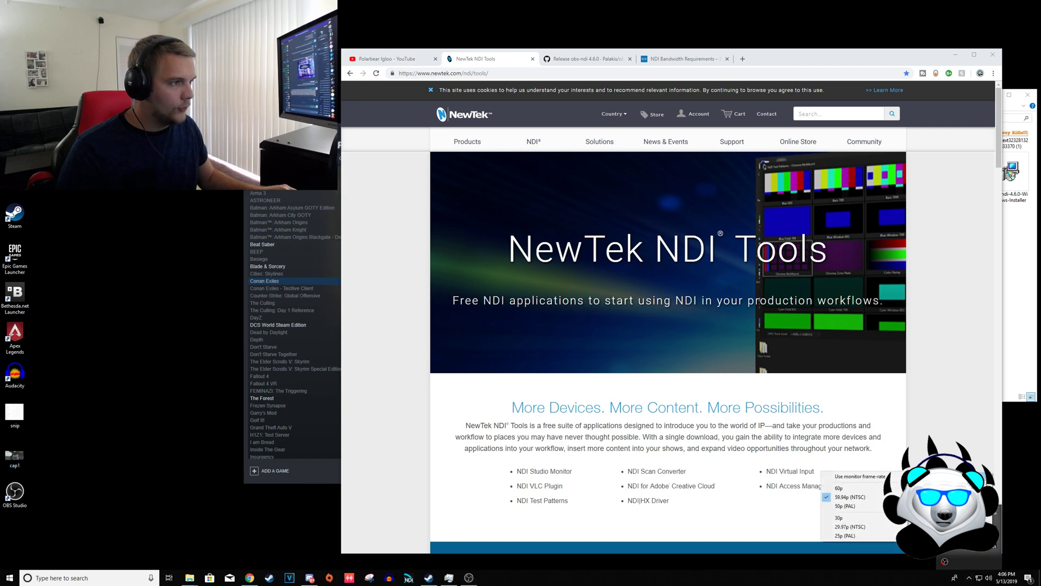
{"action": "left_click", "coordinate": [873, 478]}
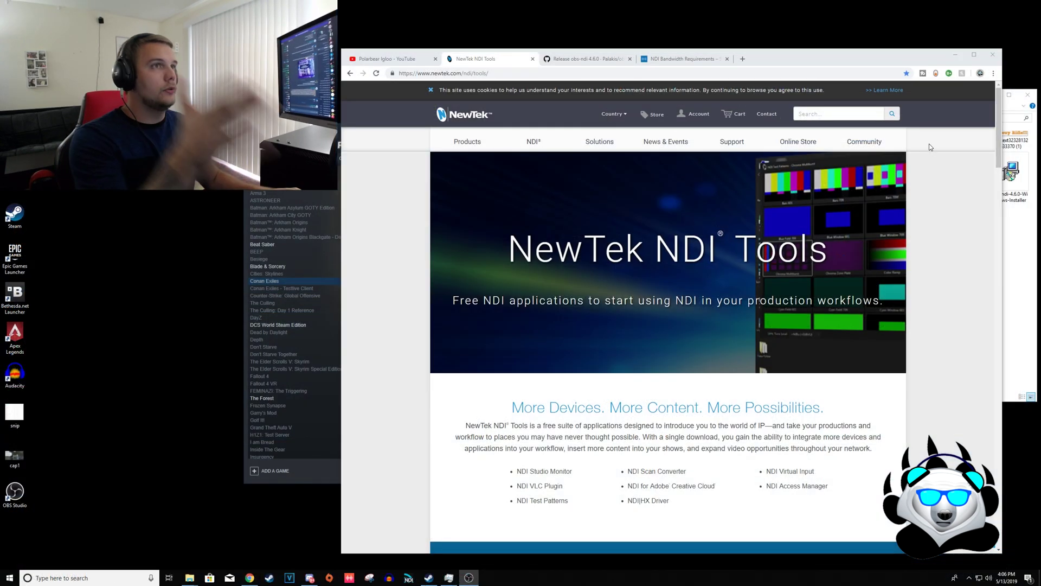
{"action": "left_click", "coordinate": [602, 57]}
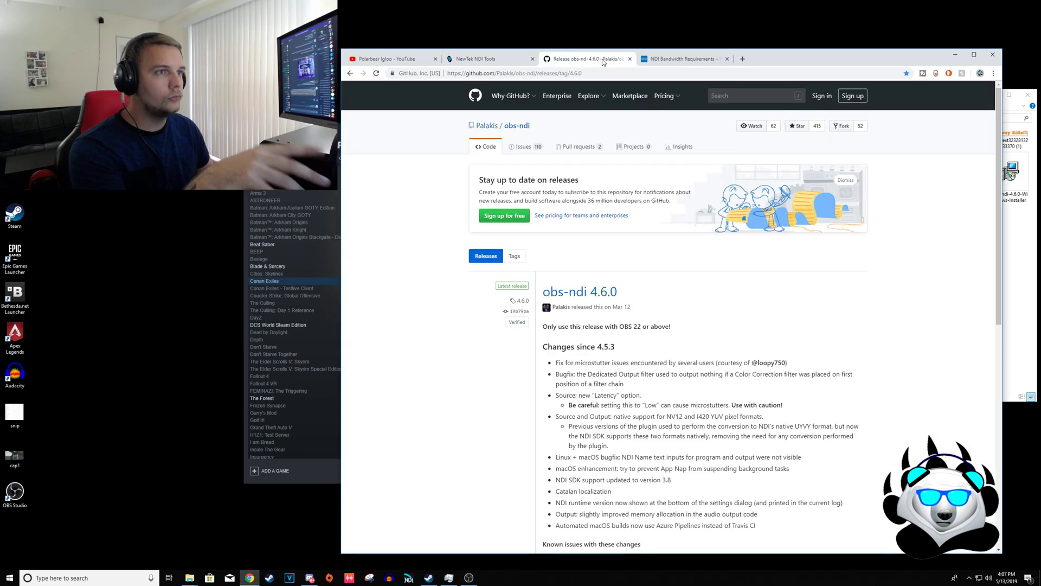
- Scroll the obs-ndi 4.6.0 release notes, then return to the NDI Tools 3.8 download banner
{"action": "scroll", "coordinate": [602, 291], "scroll_direction": "down", "scroll_amount": 1}
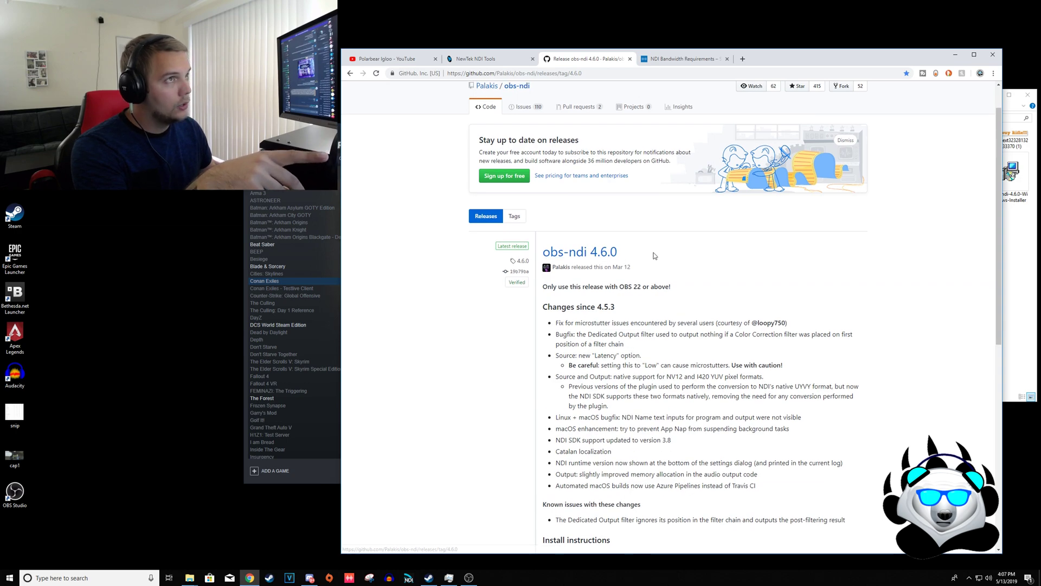
{"action": "scroll", "coordinate": [678, 244], "scroll_direction": "up", "scroll_amount": 1}
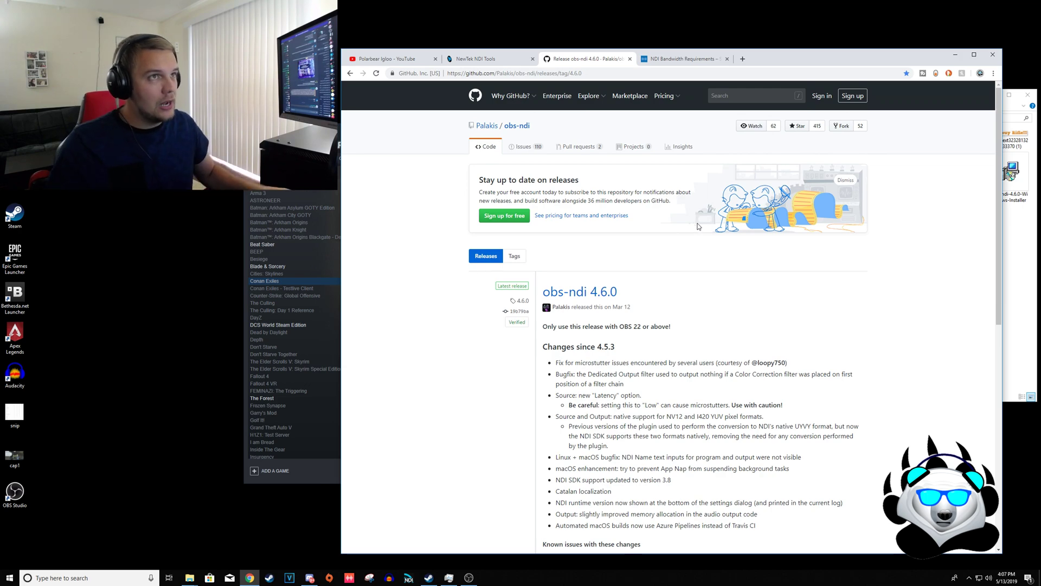
{"action": "left_click", "coordinate": [505, 62]}
{"action": "scroll", "coordinate": [746, 398], "scroll_direction": "down", "scroll_amount": 3}
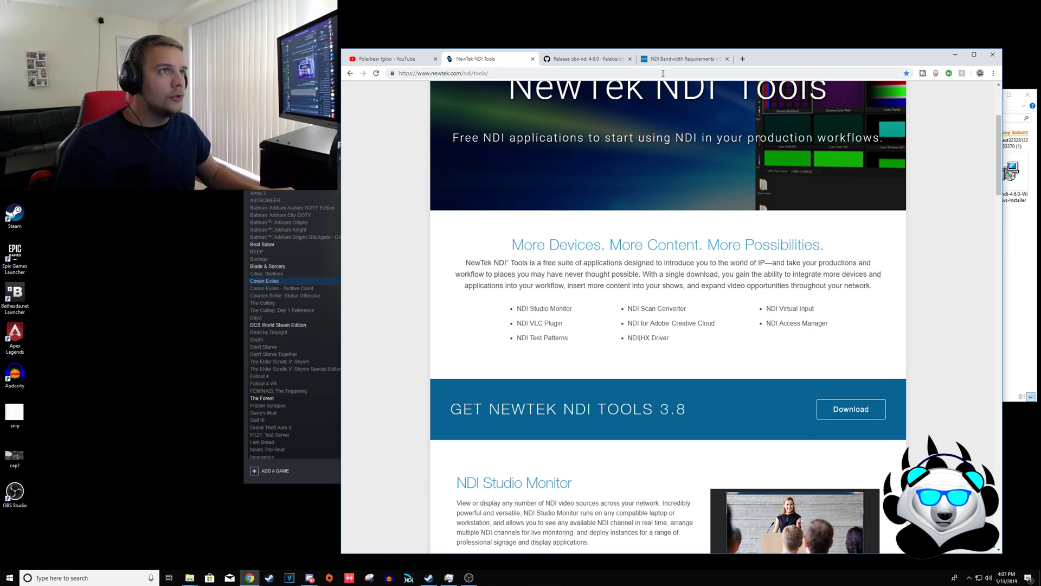
- Switch to the NDI Bandwidth Requirements article and start making the Chrome window taller
{"action": "left_click", "coordinate": [585, 59]}
{"action": "left_click", "coordinate": [668, 58]}
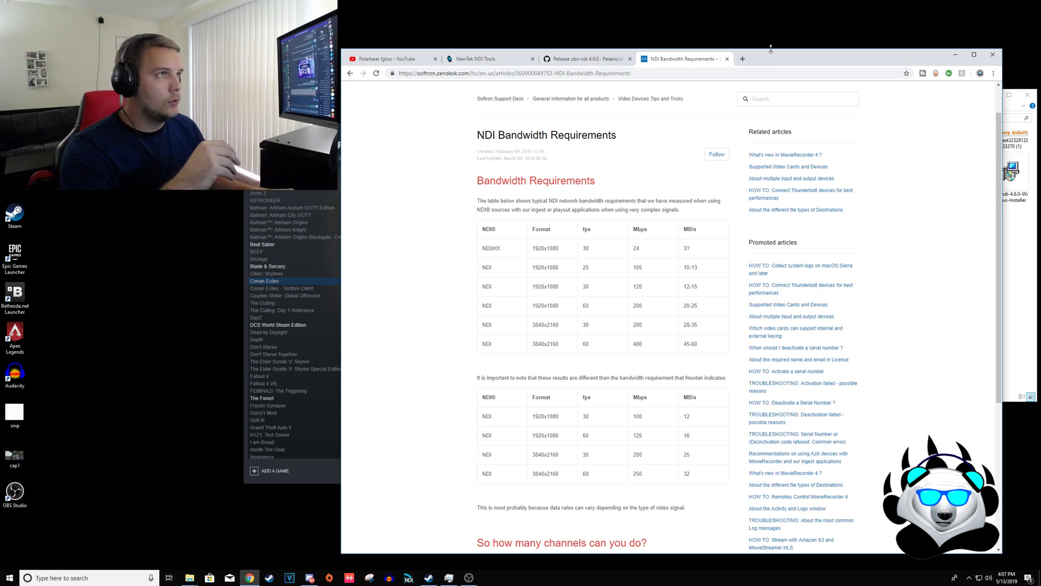
{"action": "left_click_drag", "start_coordinate": [771, 49], "coordinate": [772, 26]}
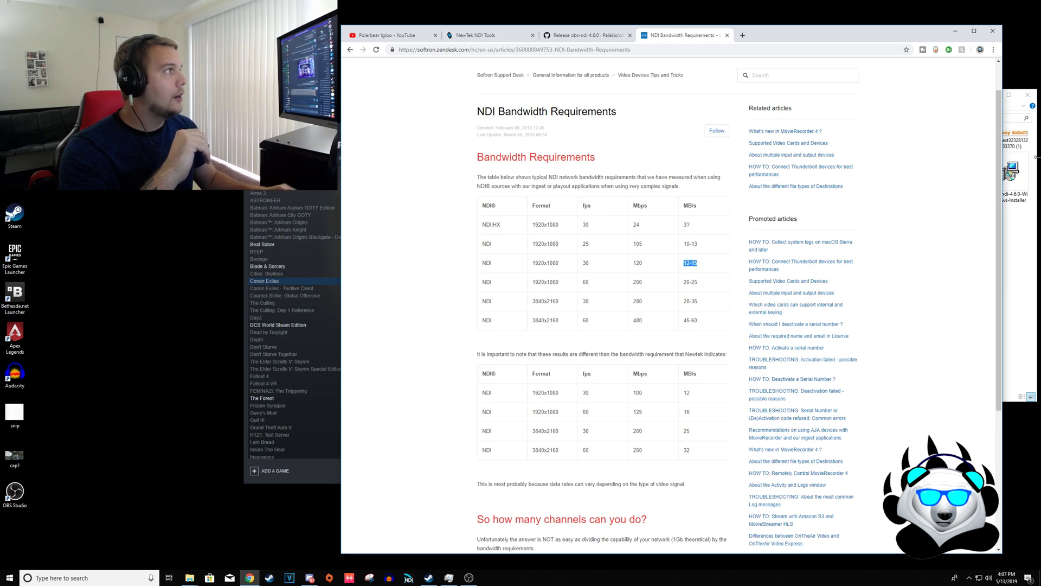
- Bring Task Manager forward and drag it to the middle of the screen
{"action": "left_click", "coordinate": [1011, 172]}
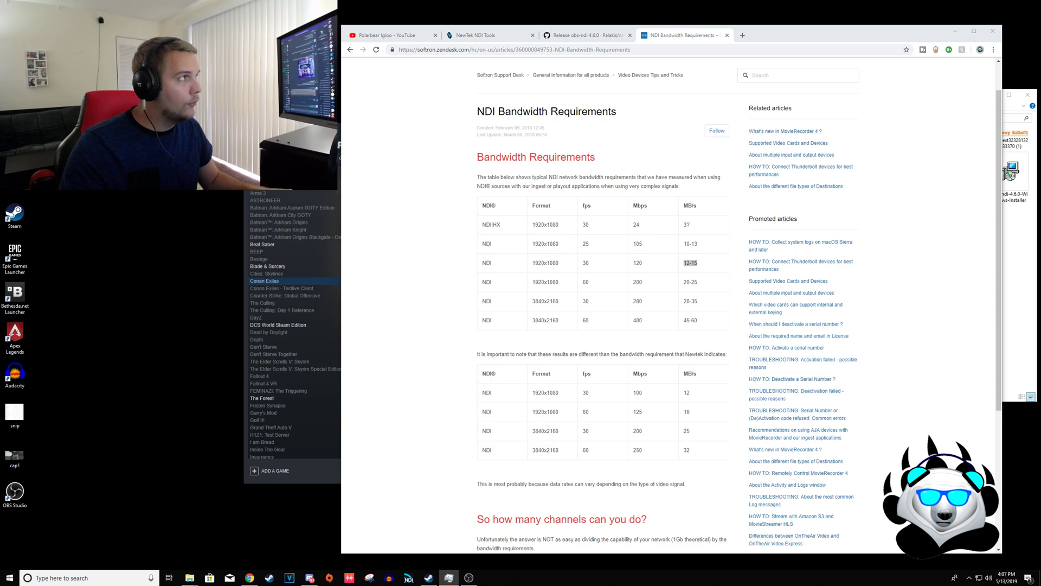
{"action": "left_click_drag", "start_coordinate": [1040, 87], "coordinate": [765, 202]}
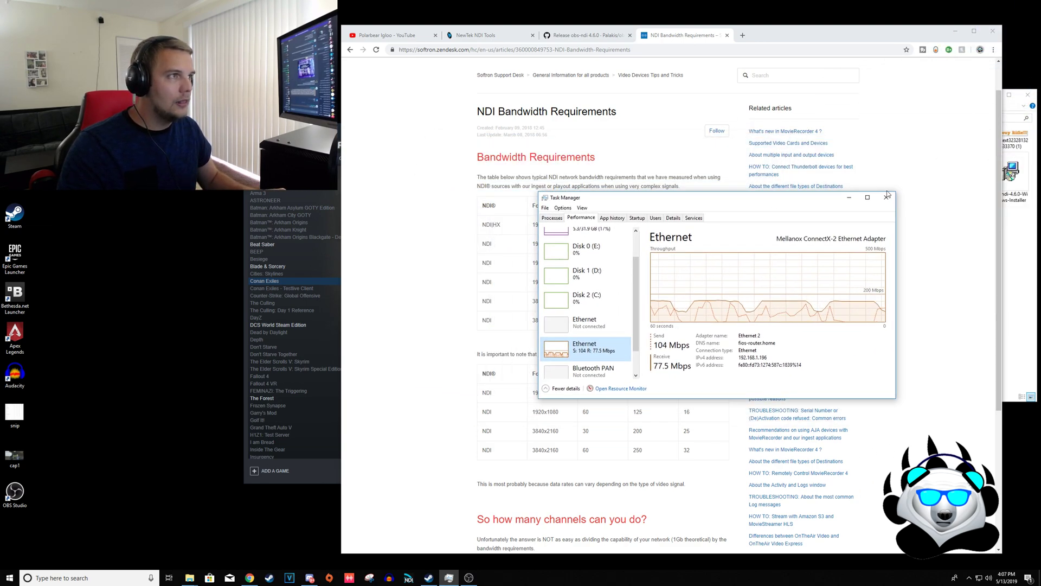
{"action": "left_click_drag", "start_coordinate": [816, 176], "coordinate": [816, 137]}
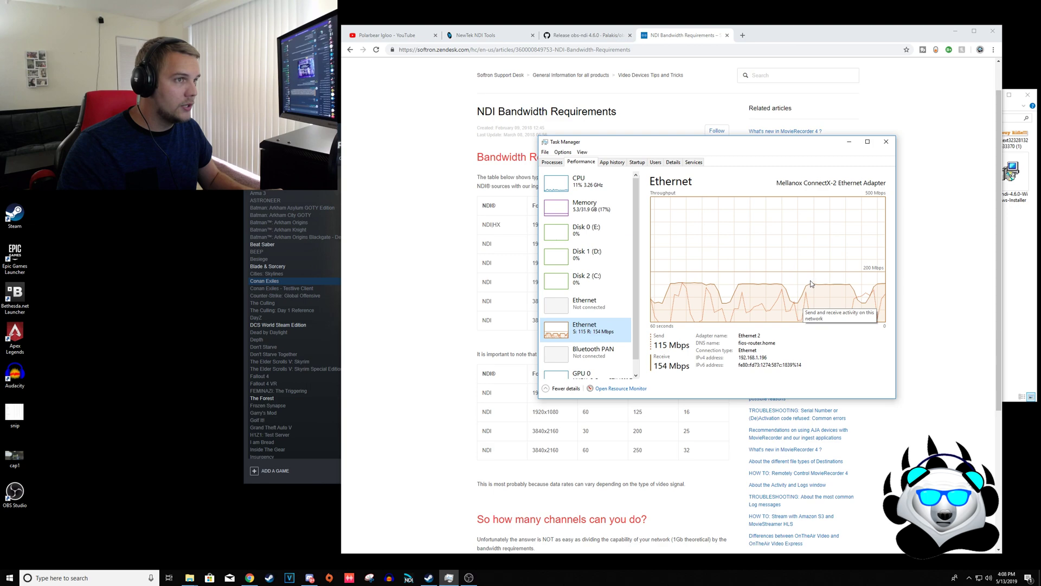
{"action": "scroll", "coordinate": [599, 323], "scroll_direction": "down", "scroll_amount": 1}
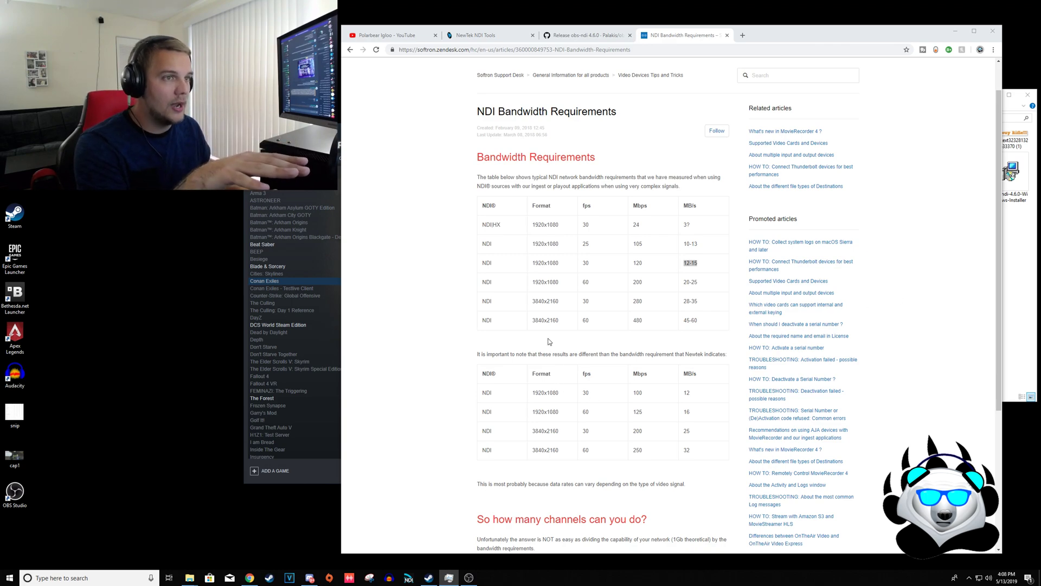
{"action": "scroll", "coordinate": [549, 340], "scroll_direction": "down", "scroll_amount": 1}
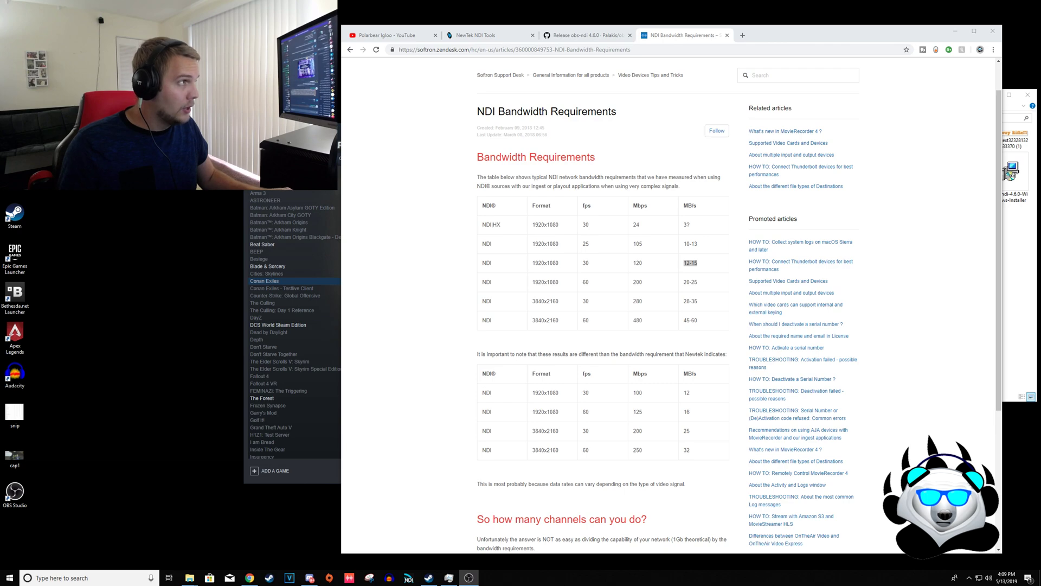
- Glance at the obs-ndi 4.6.0 release tab, then return to the NewTek NDI Tools page
{"action": "left_click", "coordinate": [581, 35]}
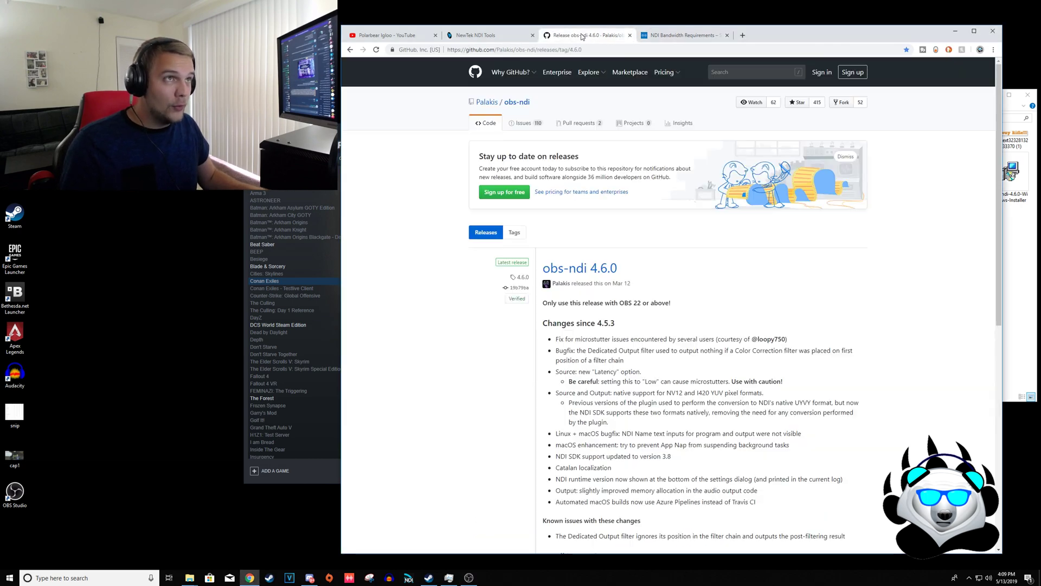
{"action": "left_click", "coordinate": [497, 36]}
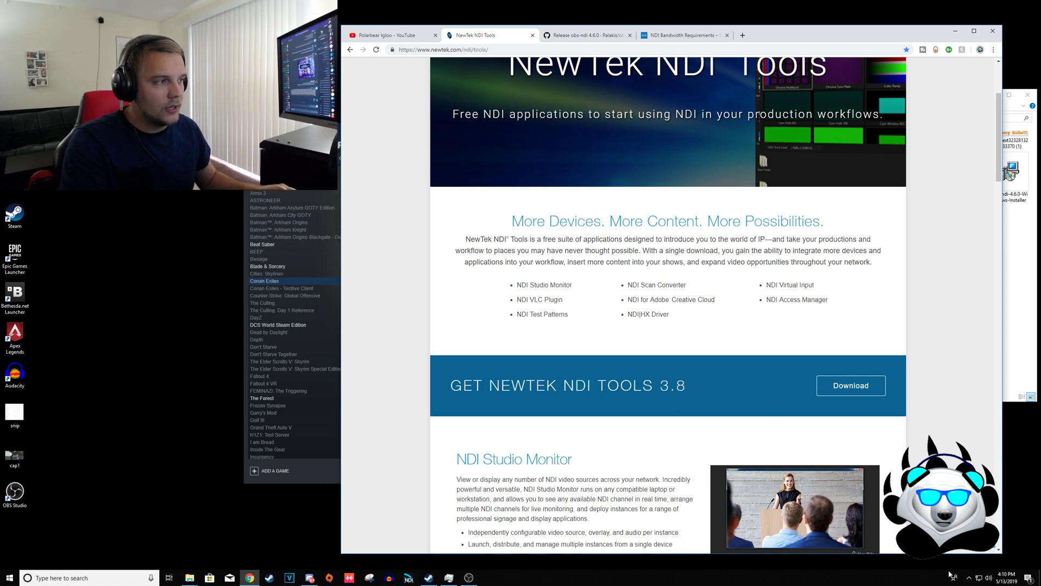
{"action": "left_click", "coordinate": [969, 577]}
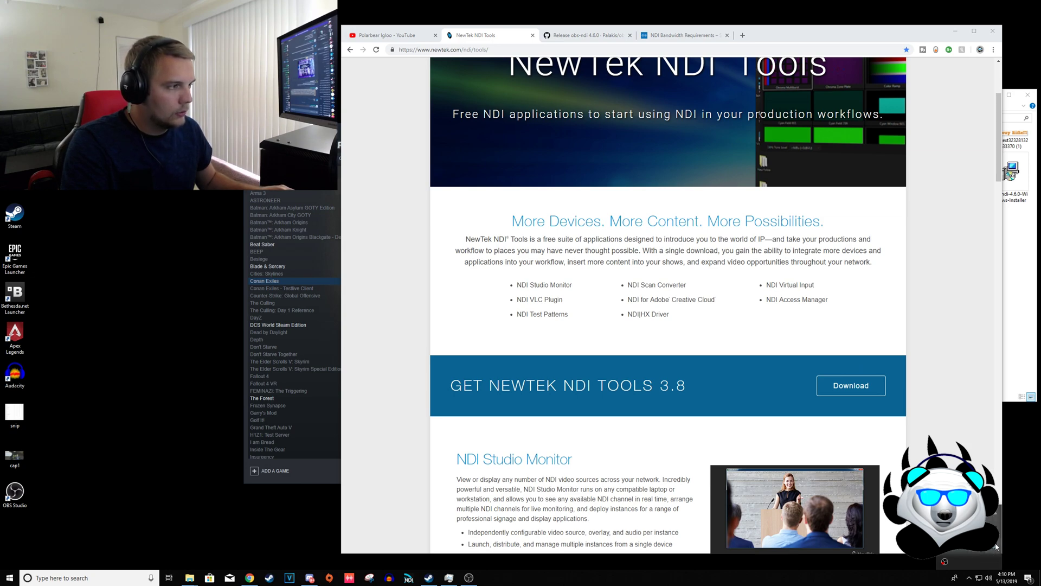
{"action": "mouse_move", "coordinate": [916, 475]}
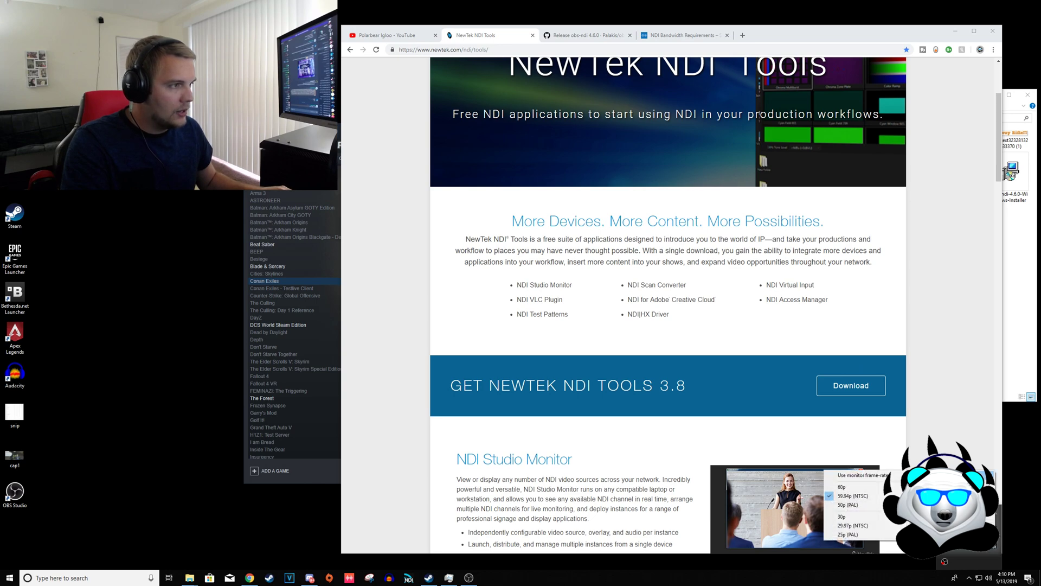
{"action": "left_click", "coordinate": [971, 579]}
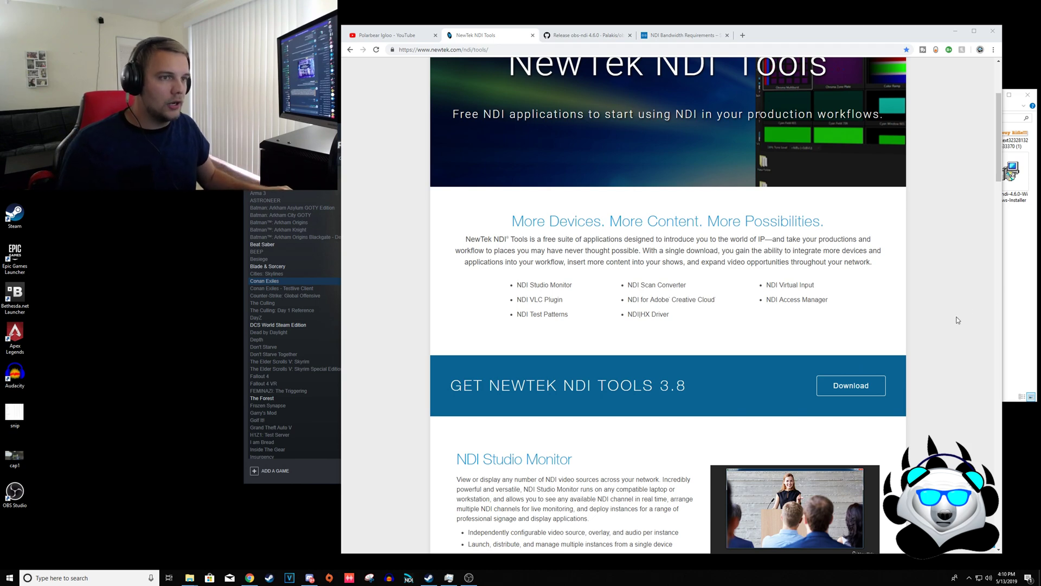
- Minimize Chrome, the Downloads folder and the Steam library, then expand the hidden tray icons
{"action": "left_click", "coordinate": [955, 31]}
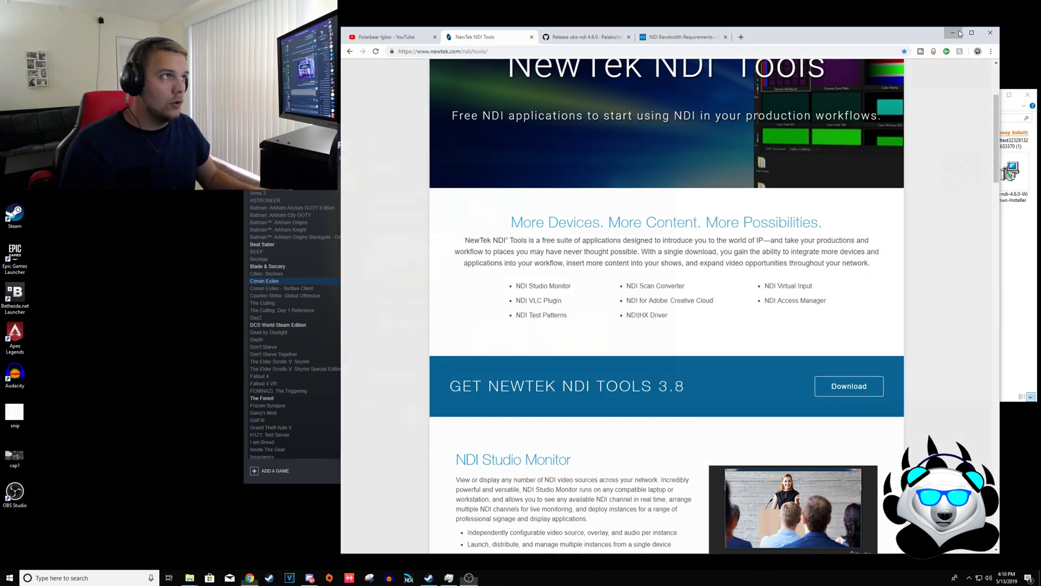
{"action": "left_click", "coordinate": [996, 96]}
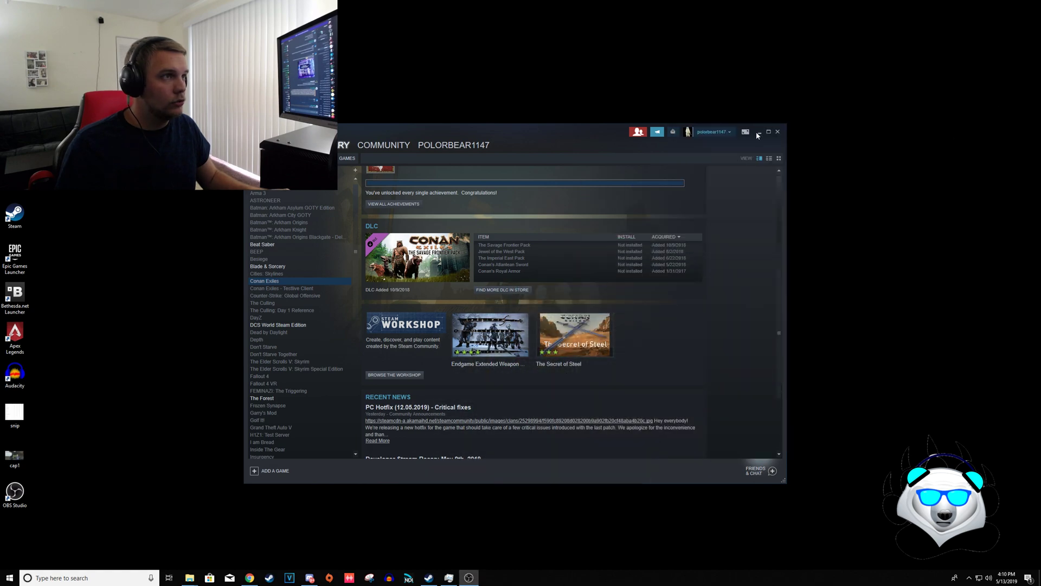
{"action": "left_click", "coordinate": [758, 133]}
{"action": "left_click", "coordinate": [970, 577]}
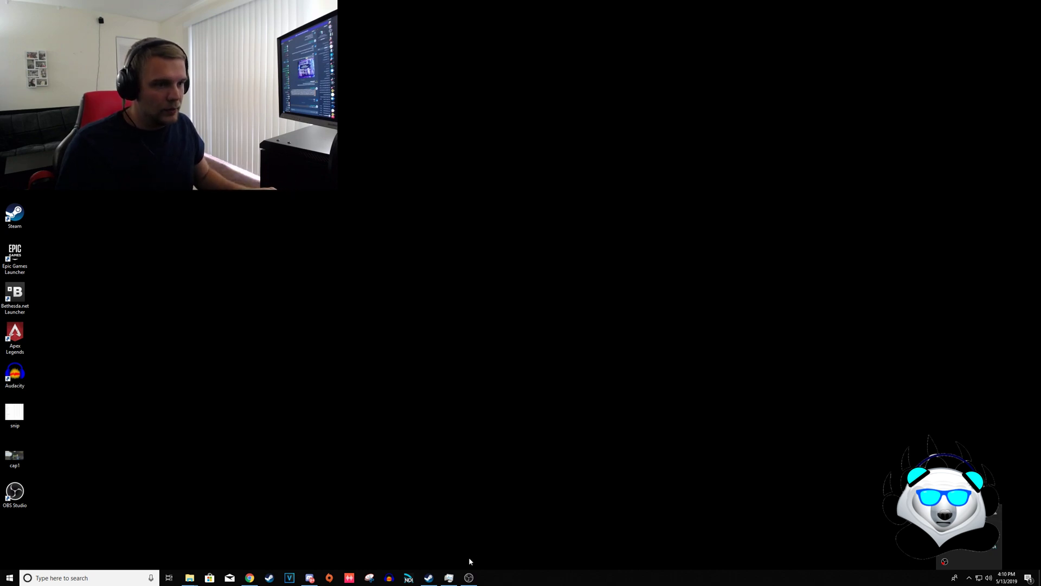
{"action": "mouse_move", "coordinate": [469, 579]}
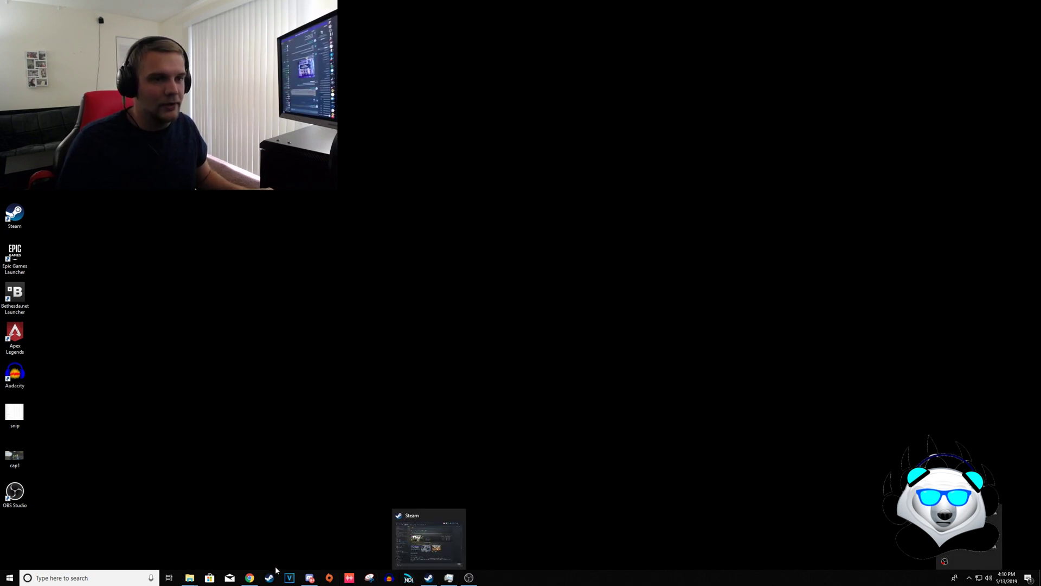
{"action": "mouse_move", "coordinate": [313, 580]}
{"action": "mouse_move", "coordinate": [249, 578]}
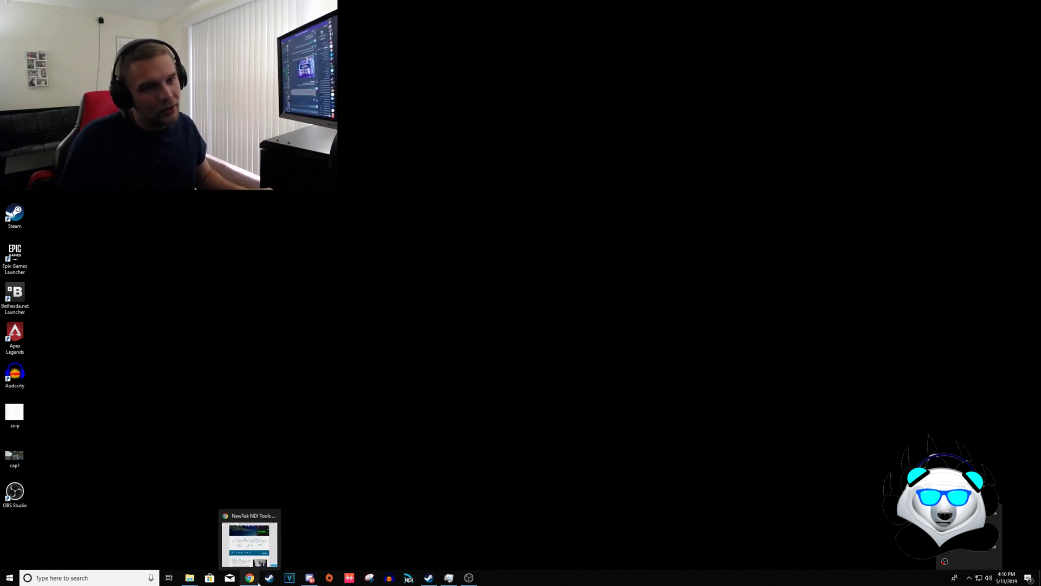